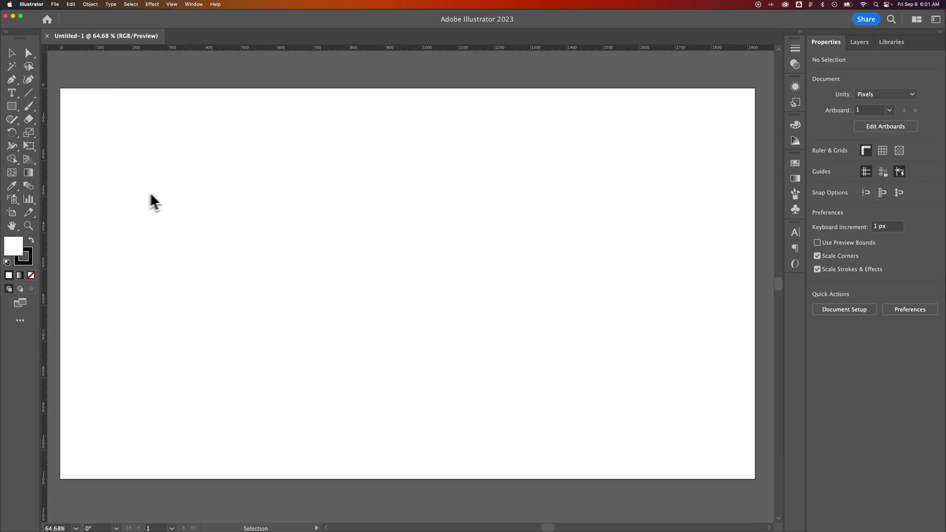
# Type START TYPING as point text near the upper left of the artboard.
pyautogui.press('t')
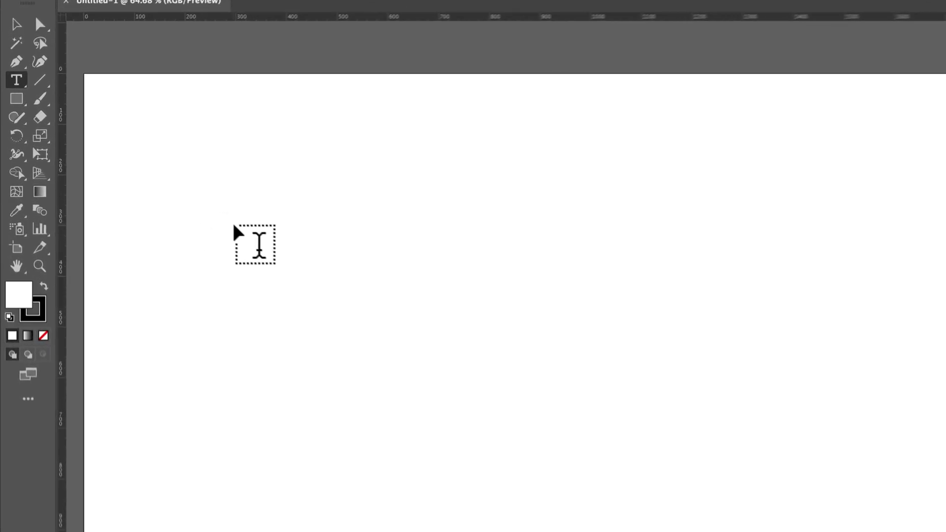
pyautogui.click(234, 227)
pyautogui.write('STAR')
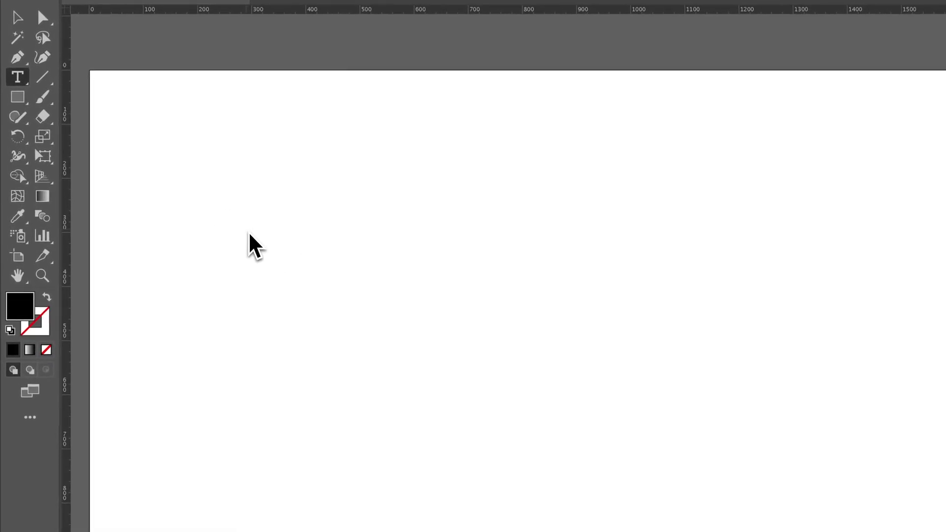
pyautogui.write('T TYPING')
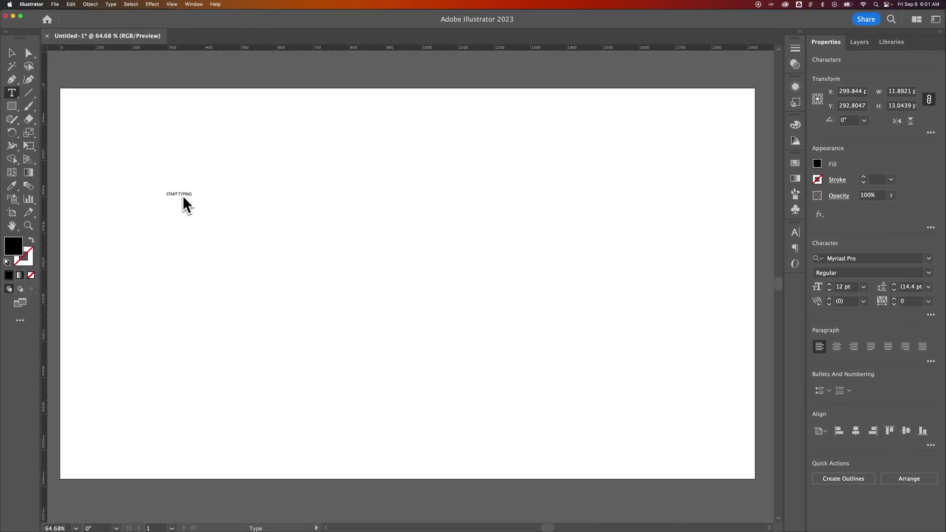
# Set the START TYPING heading to 100 pt, then choose the 72 pt preset size.
pyautogui.click(12, 53)
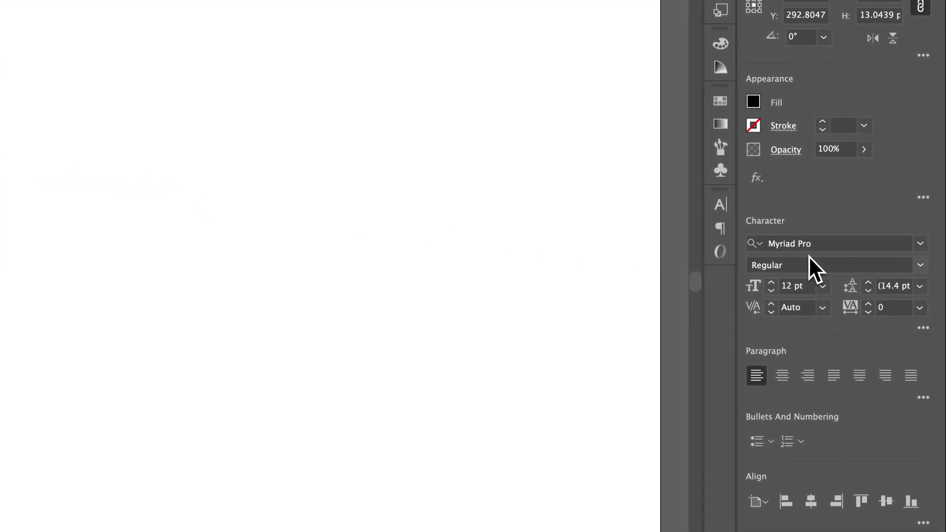
pyautogui.click(754, 289)
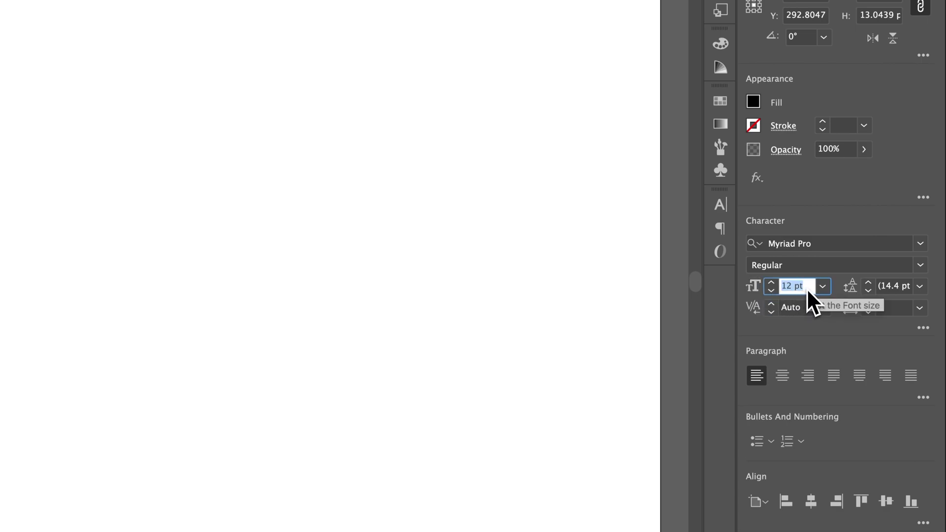
pyautogui.press('Return')
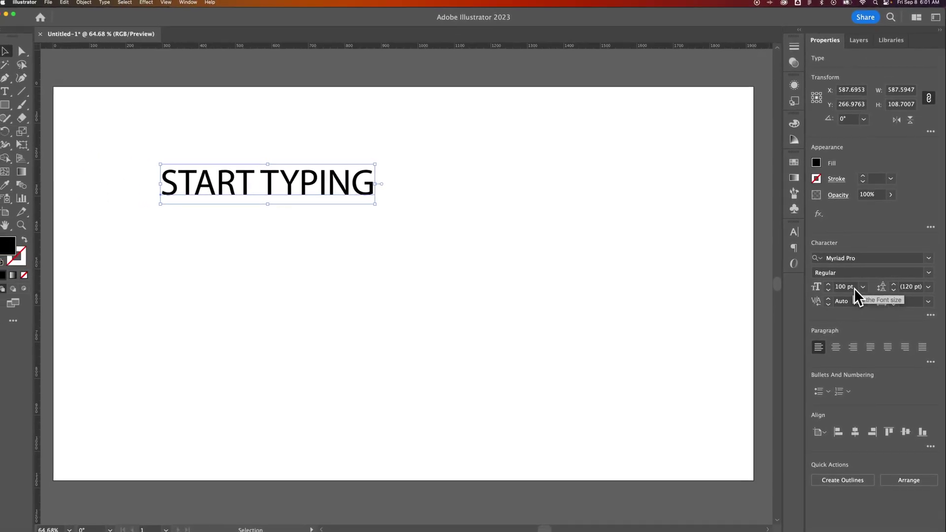
pyautogui.click(863, 288)
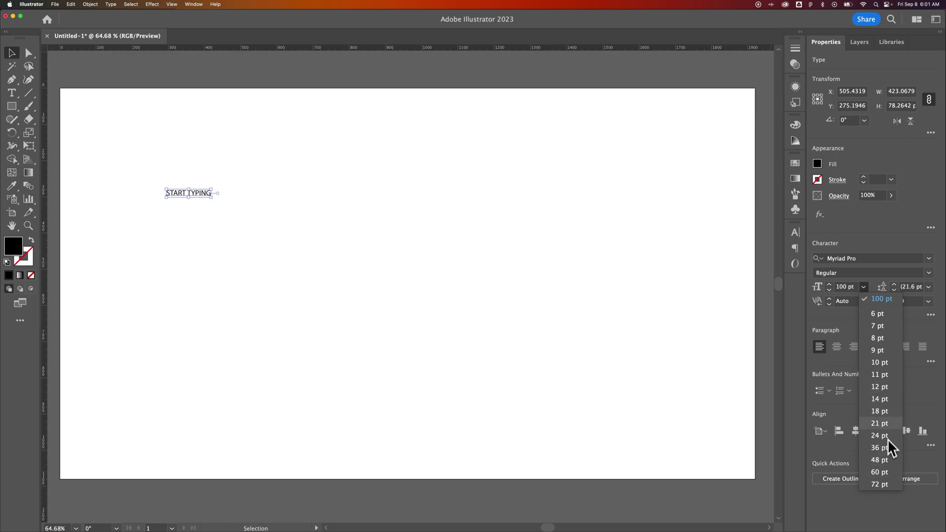
pyautogui.click(887, 484)
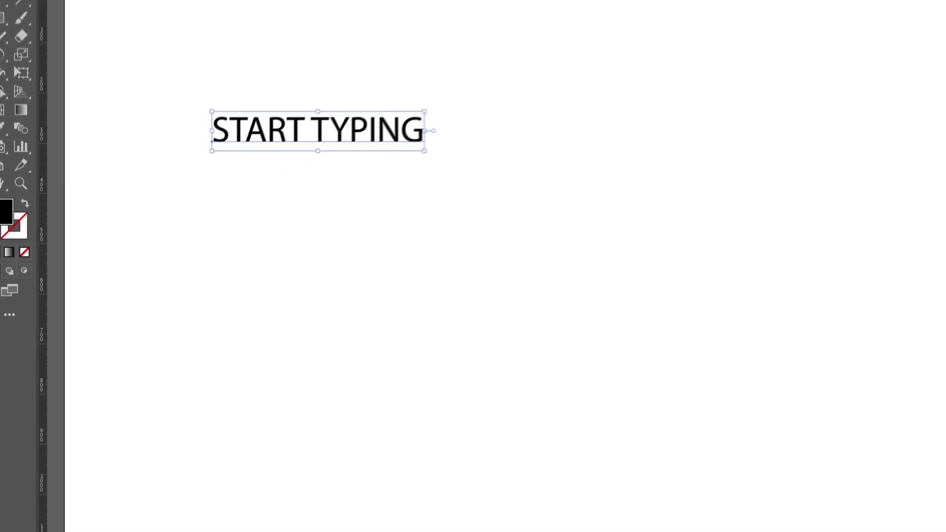
# Drag START TYPING toward the lower left and scale it much larger by its corner.
pyautogui.moveTo(272, 191); pyautogui.dragTo(213, 362)
pyautogui.moveTo(293, 368); pyautogui.dragTo(304, 468)
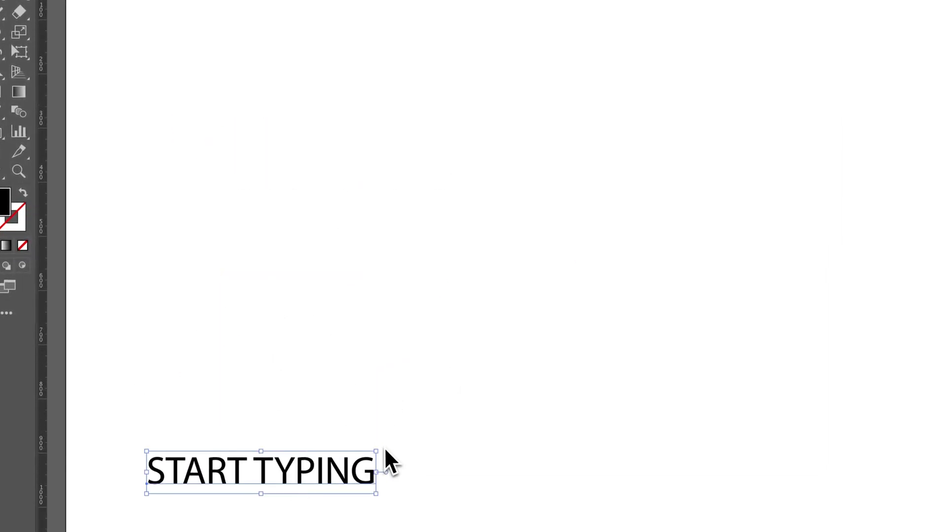
pyautogui.moveTo(381, 456); pyautogui.dragTo(447, 23)
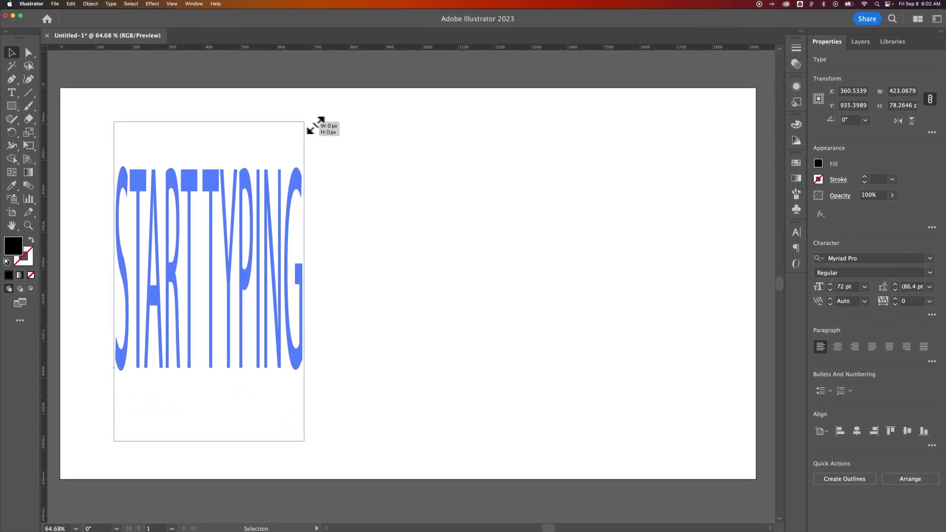
pyautogui.moveTo(314, 125); pyautogui.dragTo(482, 293)
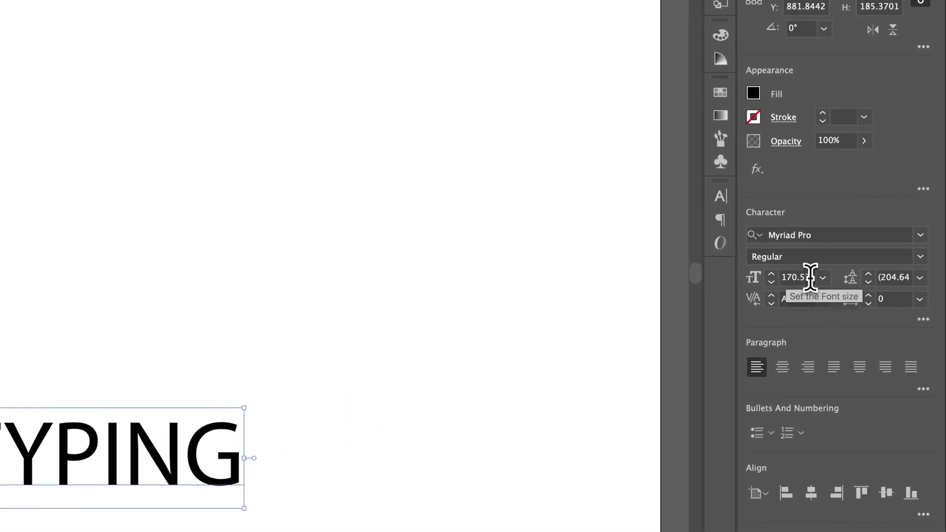
# Round the heading's font size to exactly 170 pt.
pyautogui.doubleClick(805, 278)
pyautogui.moveTo(805, 282)
pyautogui.mouseDown()
pyautogui.moveTo(838, 276)
pyautogui.moveTo(788, 276)
pyautogui.moveTo(822, 279)
pyautogui.mouseUp()
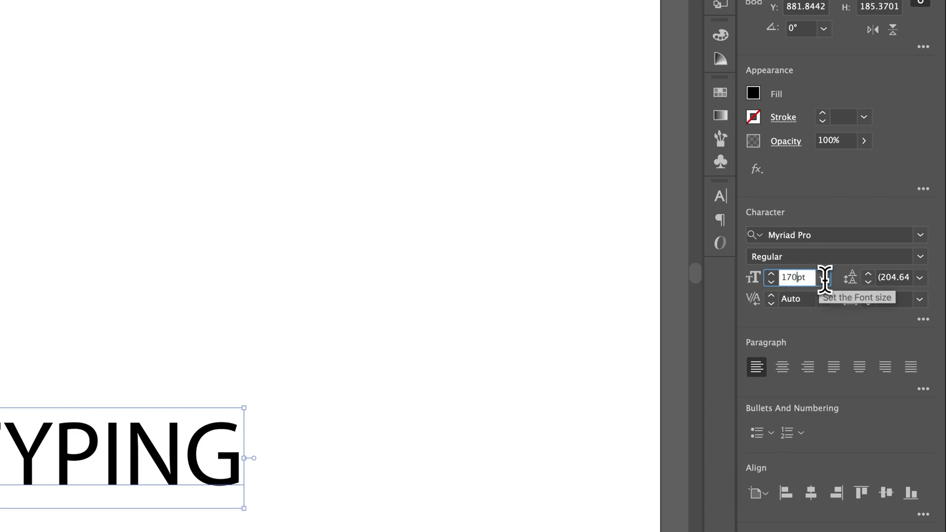
pyautogui.press('Return')
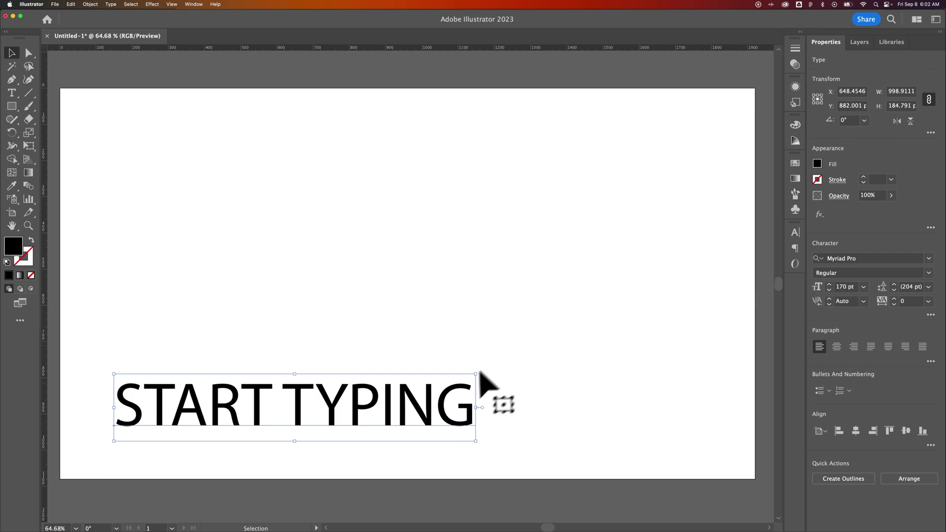
# Move the heading to the top and fill a new text area below it with placeholder text.
pyautogui.moveTo(444, 400); pyautogui.dragTo(424, 153)
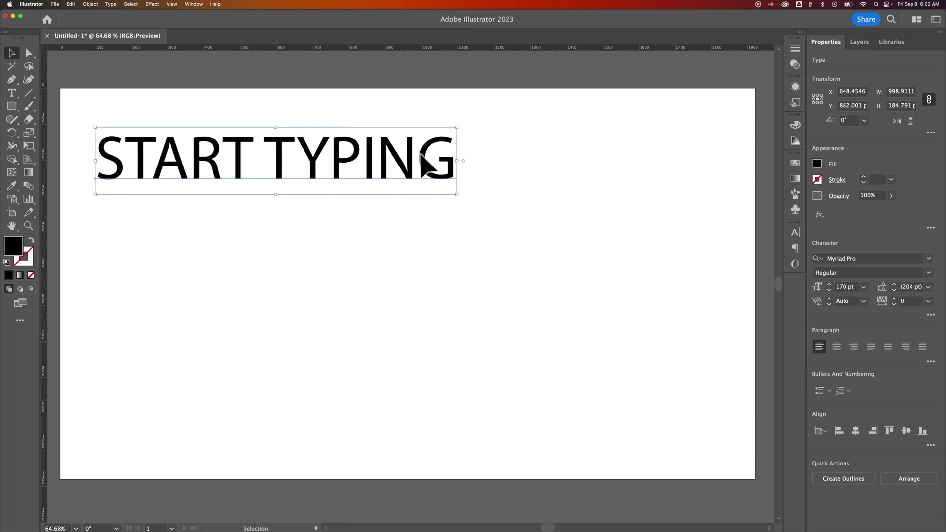
pyautogui.press('t')
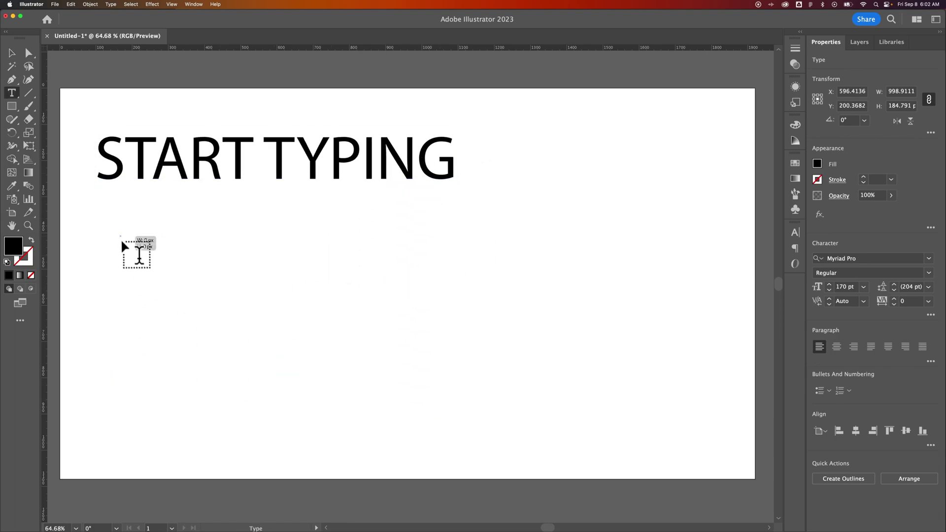
pyautogui.moveTo(120, 237); pyautogui.dragTo(458, 427)
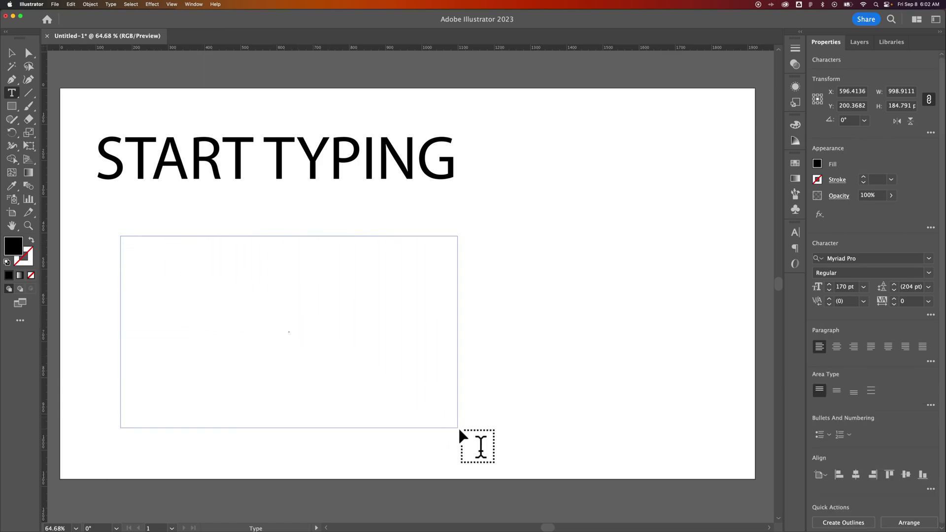
pyautogui.click(111, 4)
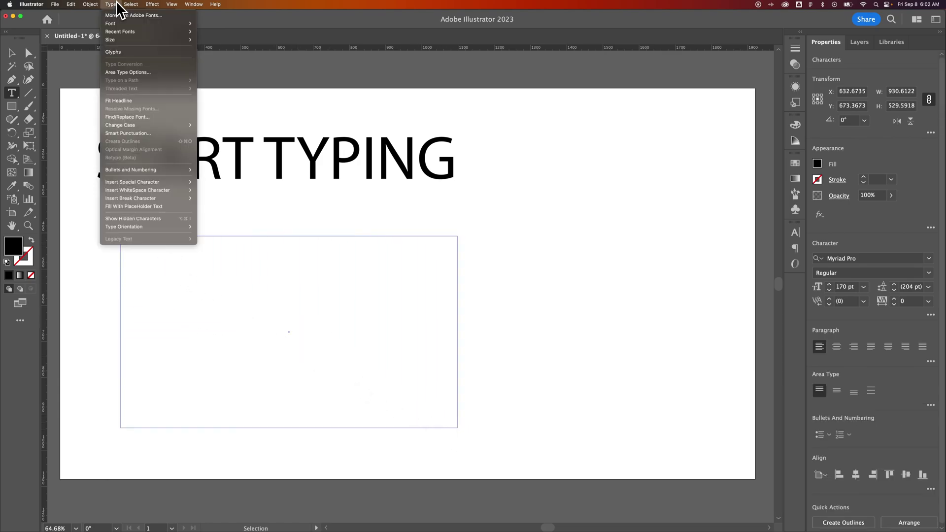
pyautogui.click(138, 207)
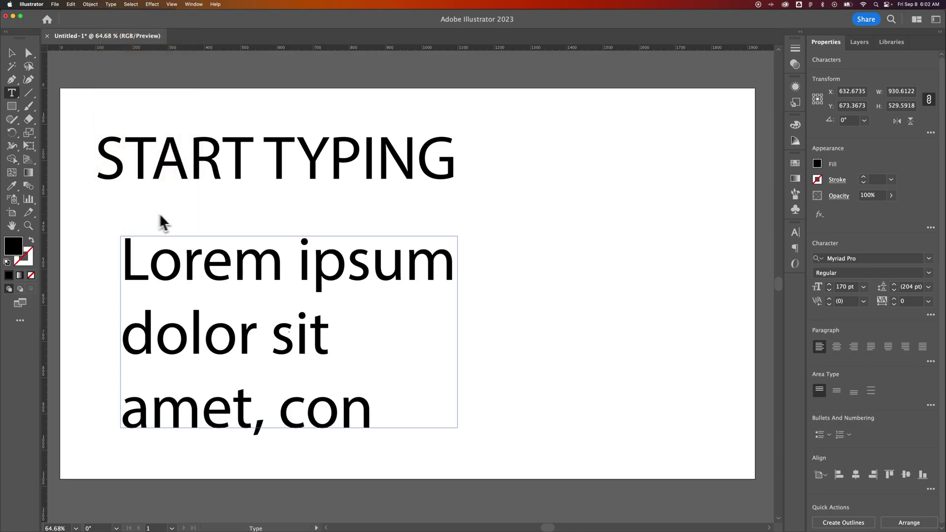
# Set the placeholder text to 25 pt and refill the frame with placeholder text.
pyautogui.tripleClick(344, 322)
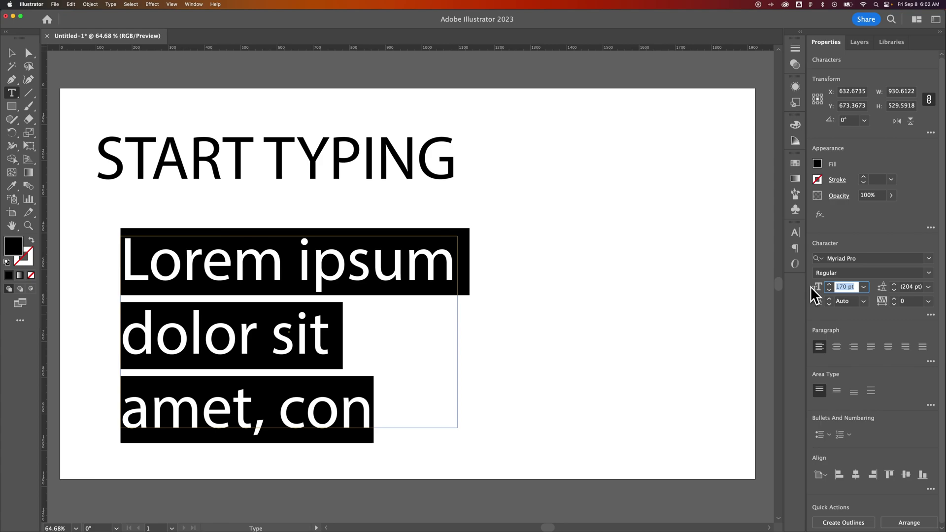
pyautogui.write('25')
pyautogui.press('Return')
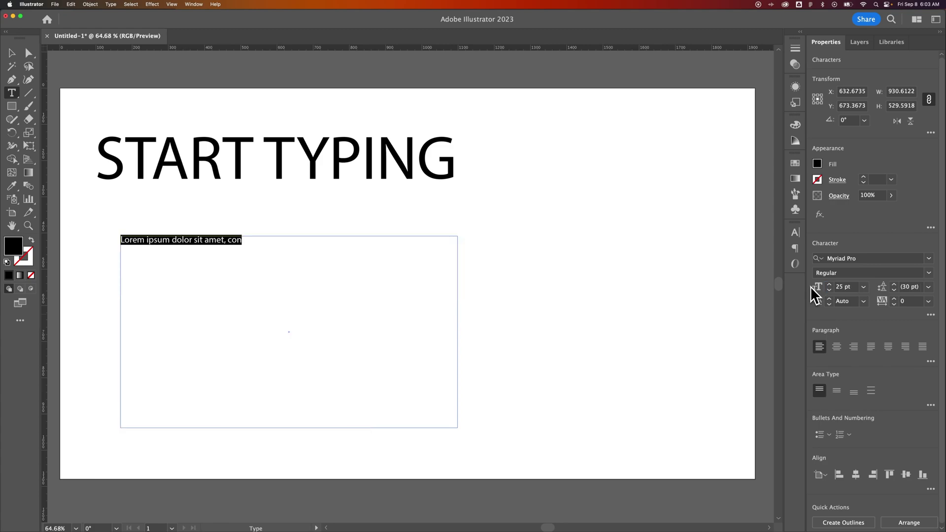
pyautogui.click(111, 4)
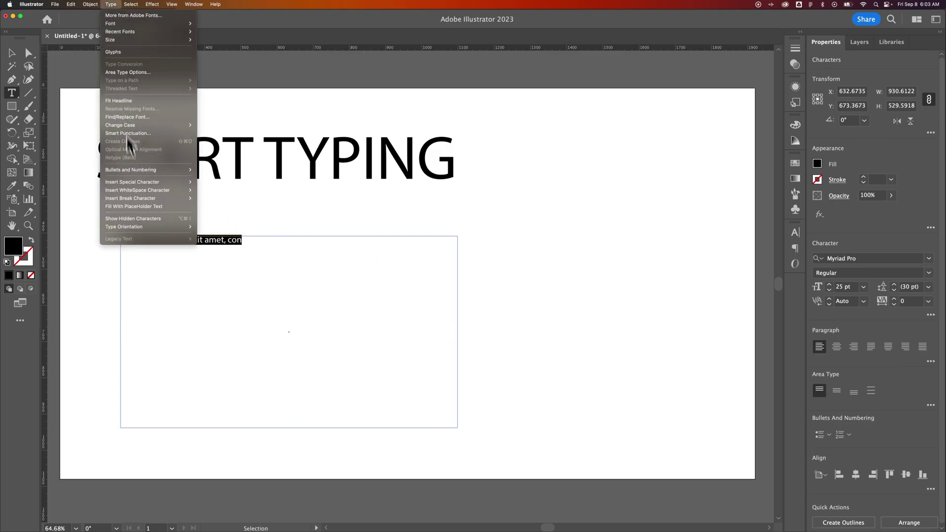
pyautogui.click(131, 207)
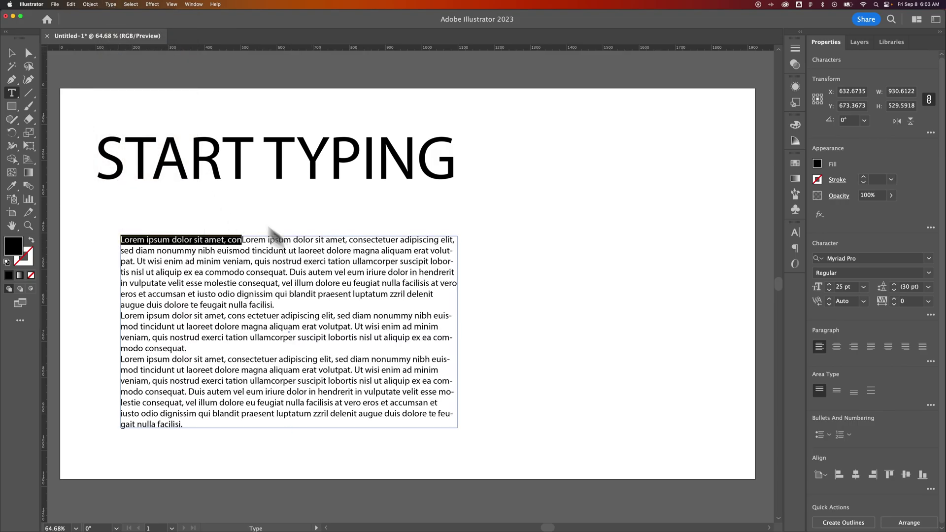
pyautogui.click(12, 54)
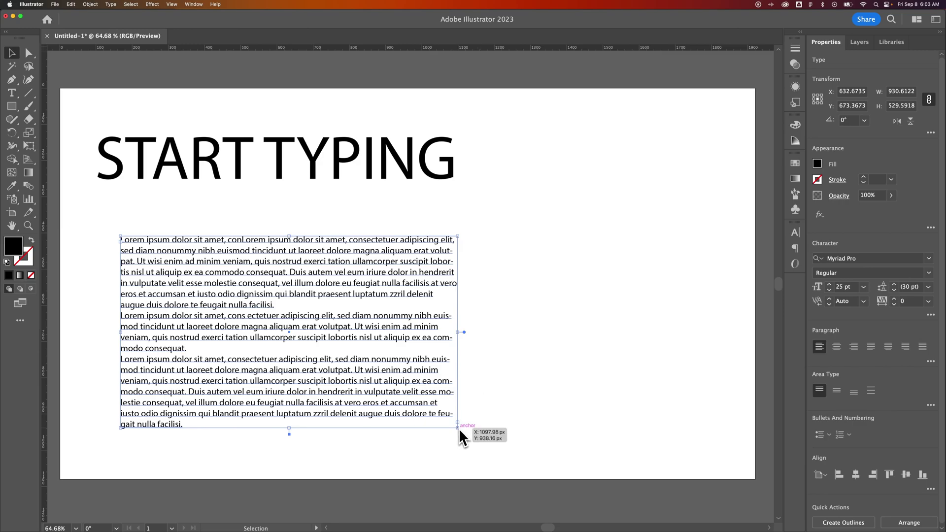
# Raise the paragraph to 27 pt and resize its frame to about 861 × 632 px.
pyautogui.click(845, 286)
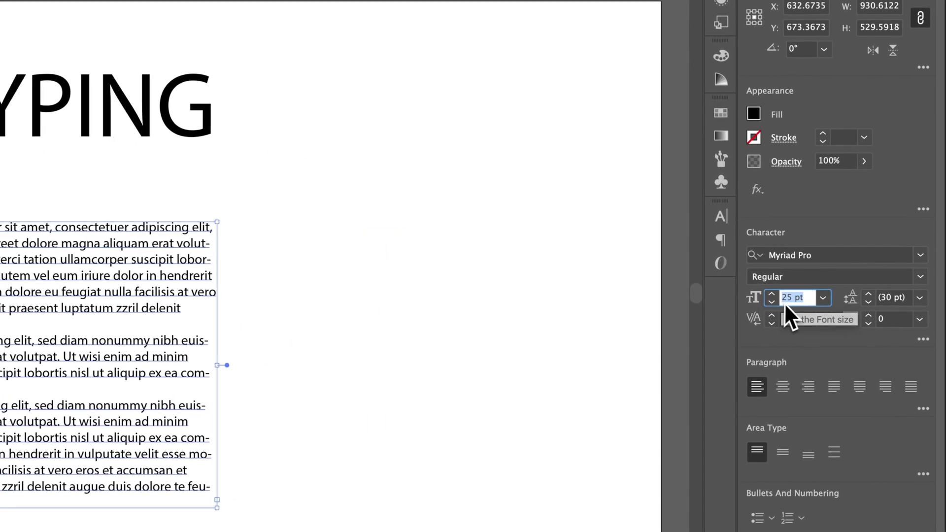
pyautogui.press('Up')
pyautogui.press('Up')
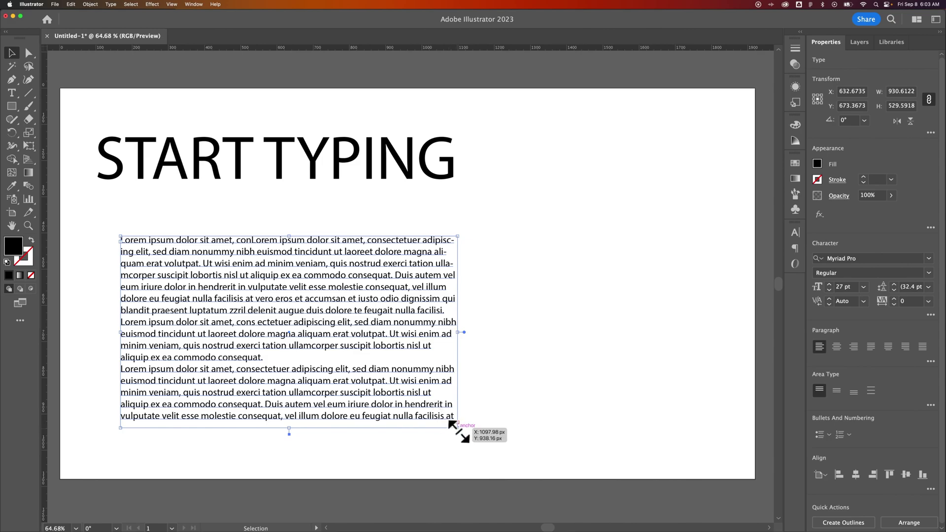
pyautogui.moveTo(457, 423); pyautogui.dragTo(430, 402)
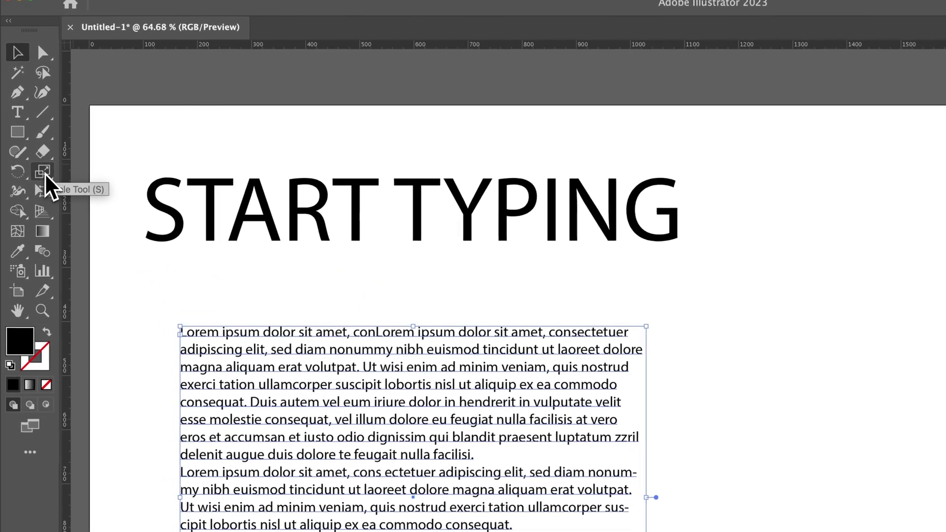
# Scale the placeholder text frame up to about 1411 × 1035 px, making the text 44.24 pt.
pyautogui.click(45, 174)
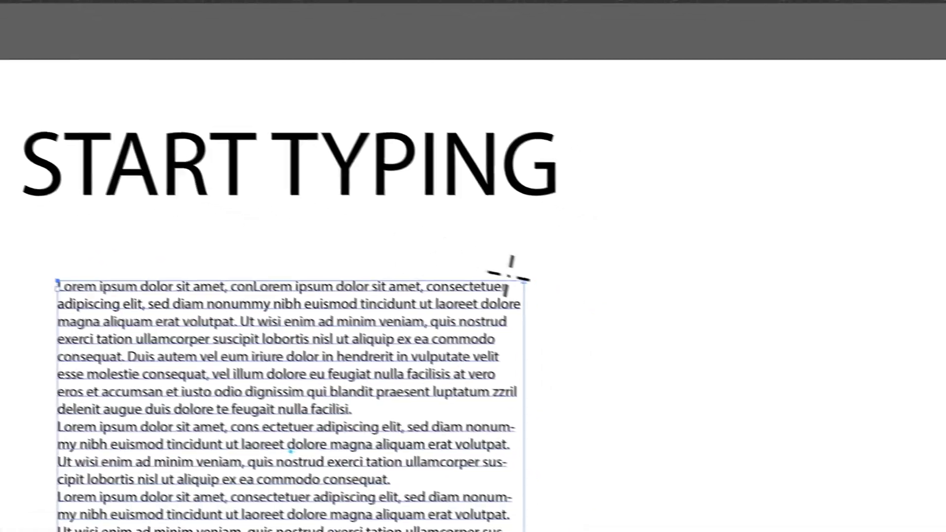
pyautogui.moveTo(499, 271); pyautogui.dragTo(593, 270)
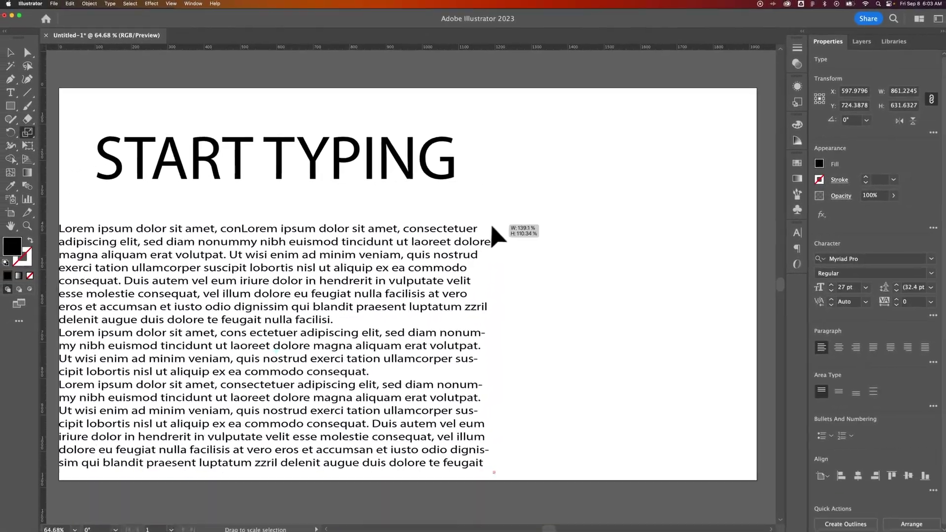
pyautogui.moveTo(493, 227); pyautogui.dragTo(520, 165)
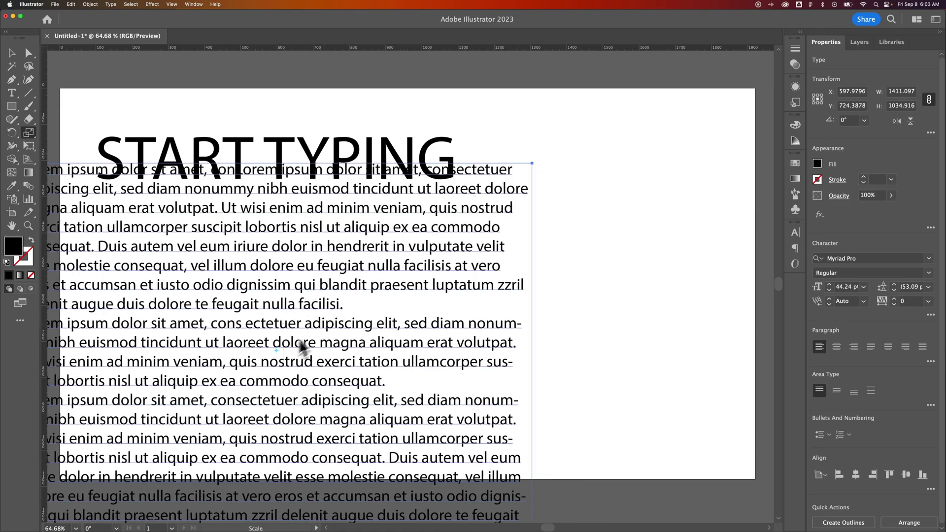
pyautogui.moveTo(377, 295); pyautogui.dragTo(560, 253)
pyautogui.press('v')
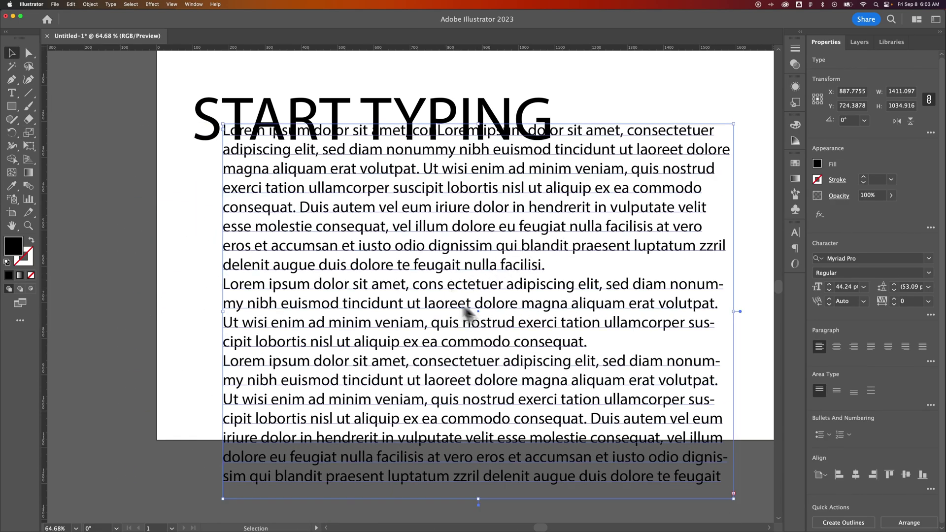
# Scale the paragraph down to 30.84 pt and move it up beneath the heading.
pyautogui.click(29, 134)
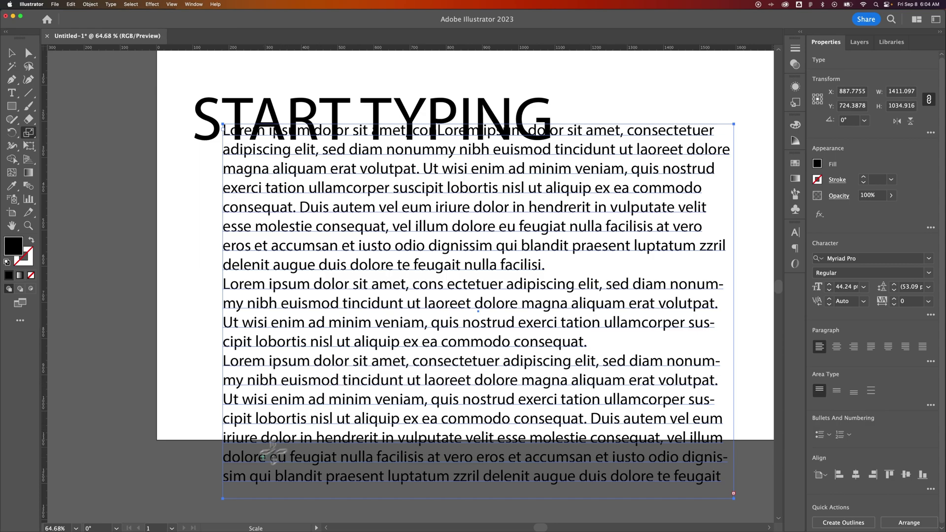
pyautogui.keyDown('alt'); pyautogui.click(224, 500); pyautogui.keyUp('alt')
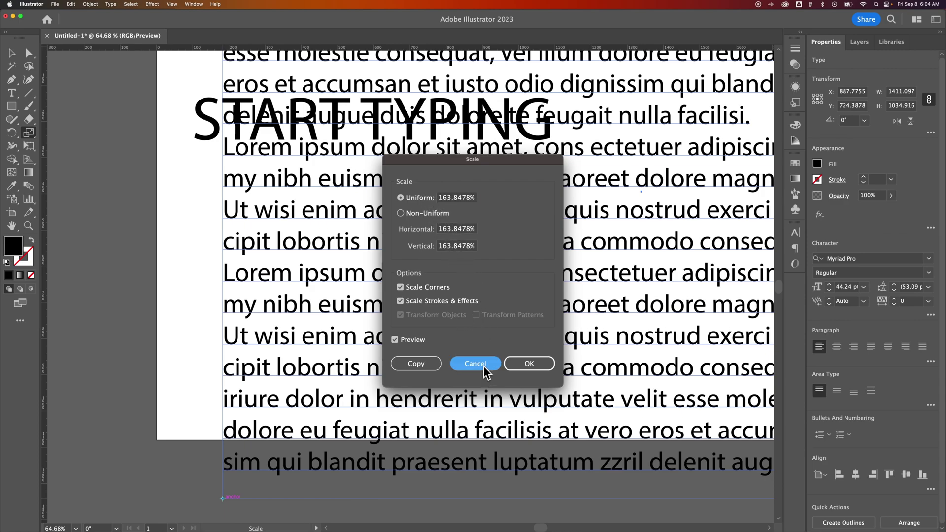
pyautogui.click(475, 364)
pyautogui.hscroll(3, 596, 198)
pyautogui.scroll(2, 596, 198)
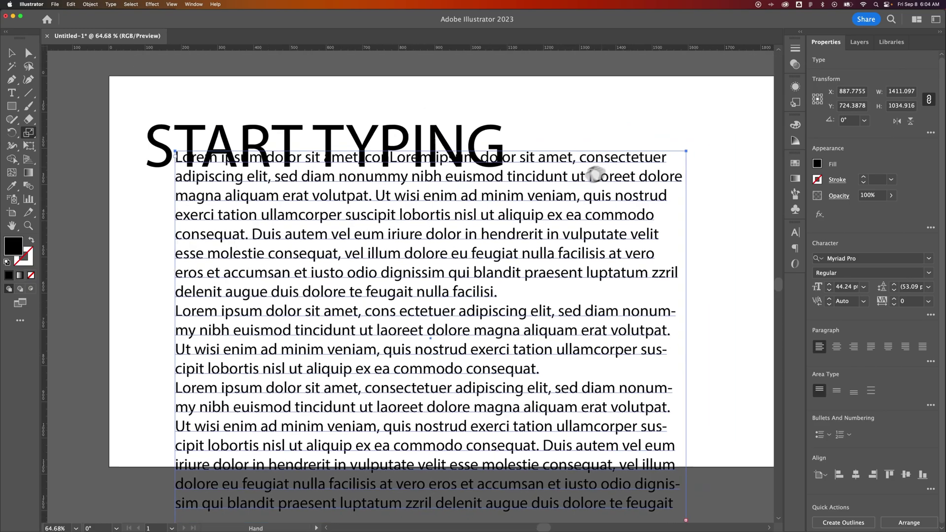
pyautogui.moveTo(675, 158); pyautogui.dragTo(534, 279)
pyautogui.click(12, 53)
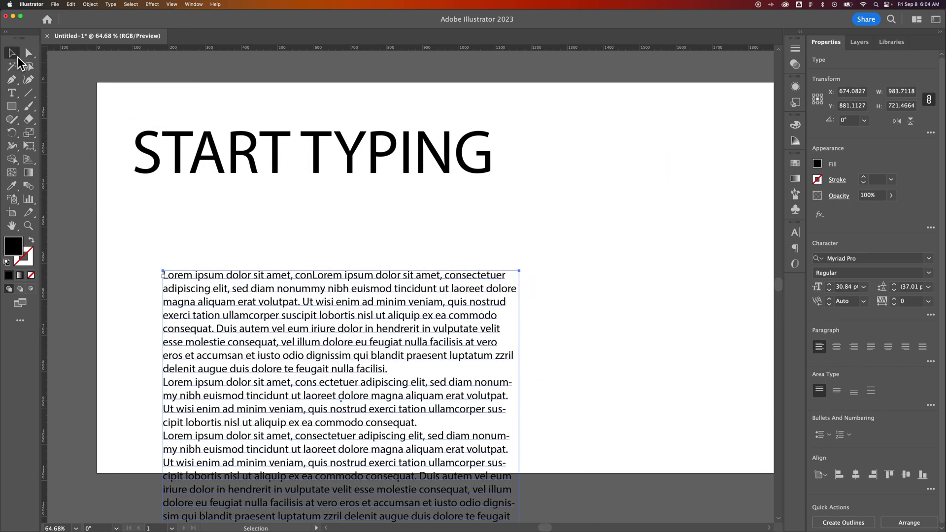
pyautogui.moveTo(406, 362); pyautogui.dragTo(384, 304)
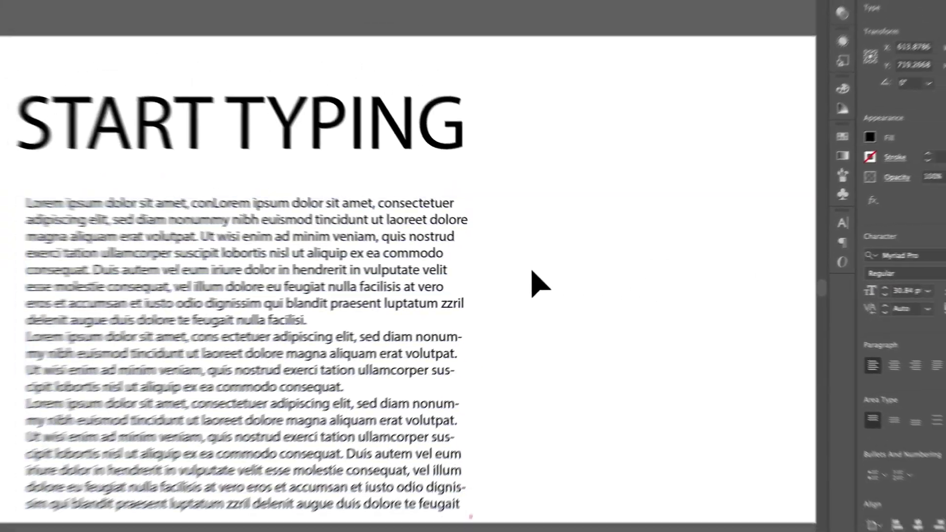
# Nudge the START TYPING heading to about X 608.66, Y 220.78, aligned with the paragraph.
pyautogui.click(539, 285)
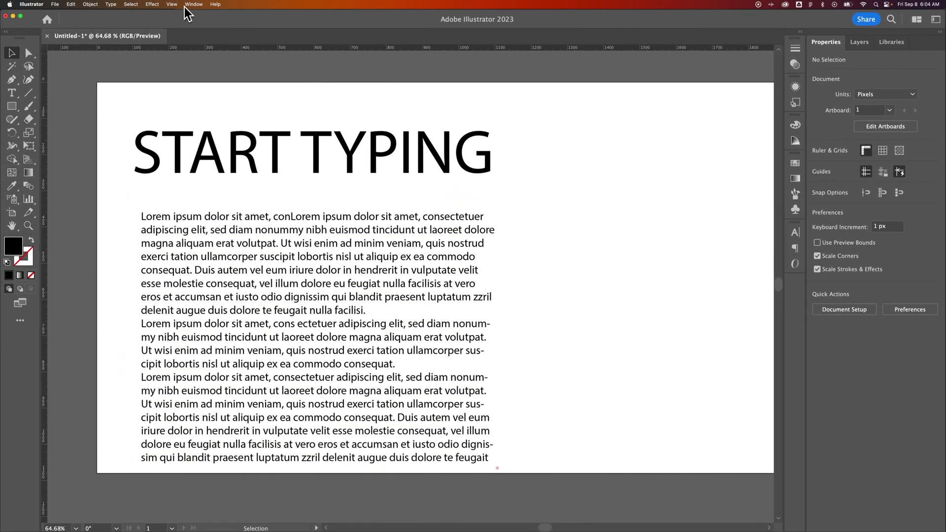
pyautogui.click(186, 6)
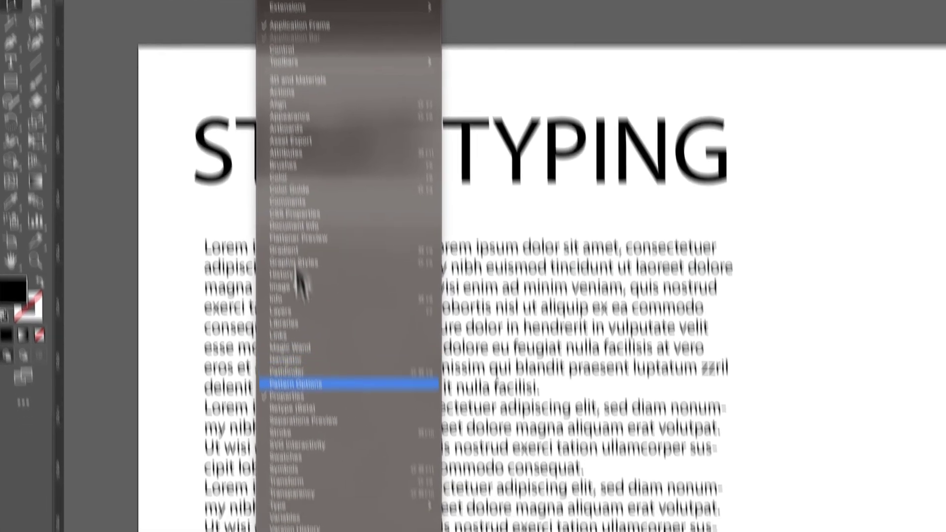
pyautogui.moveTo(301, 399)
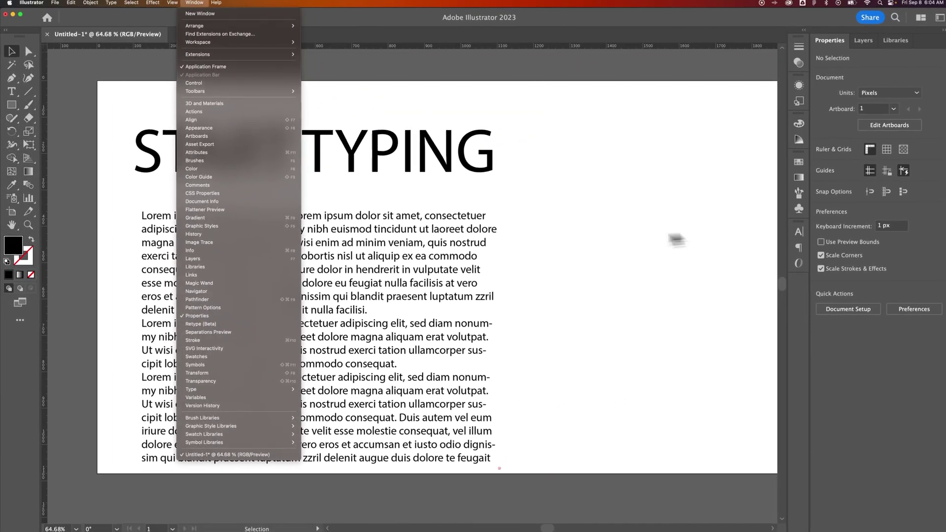
pyautogui.click(688, 63)
pyautogui.click(454, 153)
pyautogui.moveTo(453, 158)
pyautogui.mouseDown()
pyautogui.moveTo(520, 159)
pyautogui.moveTo(458, 166)
pyautogui.mouseUp()
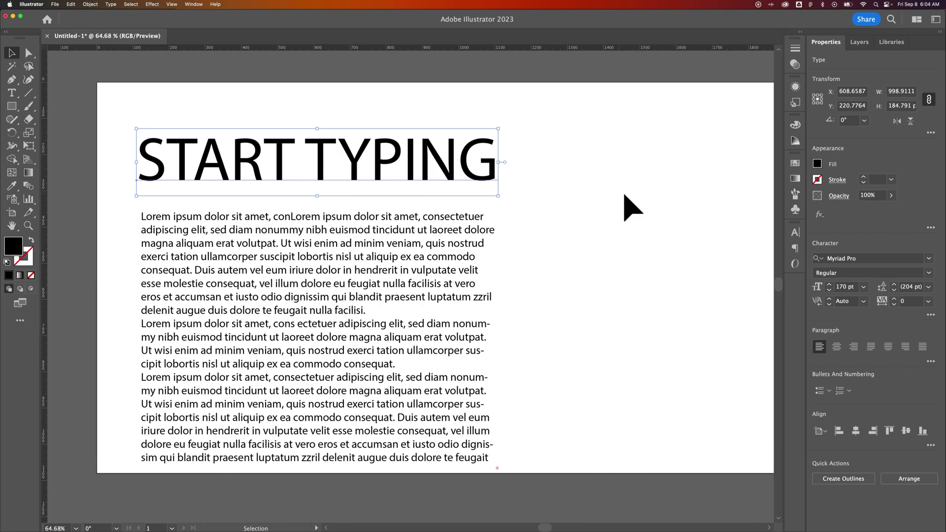